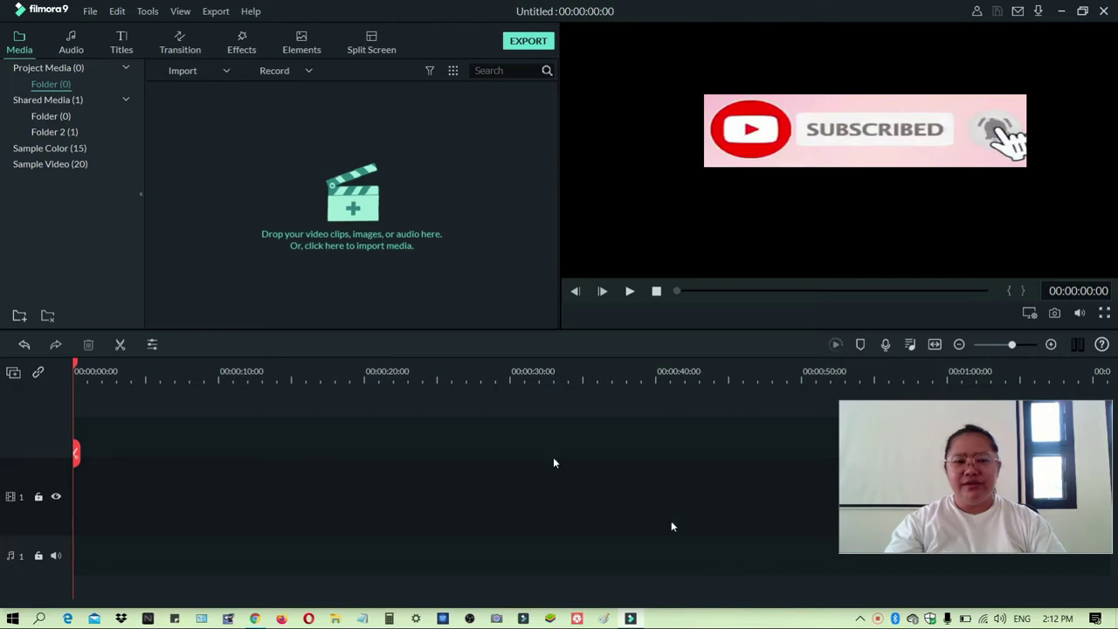
- Import the five photos from the Desktop 'pics' folder into the project media library
click(352, 308)
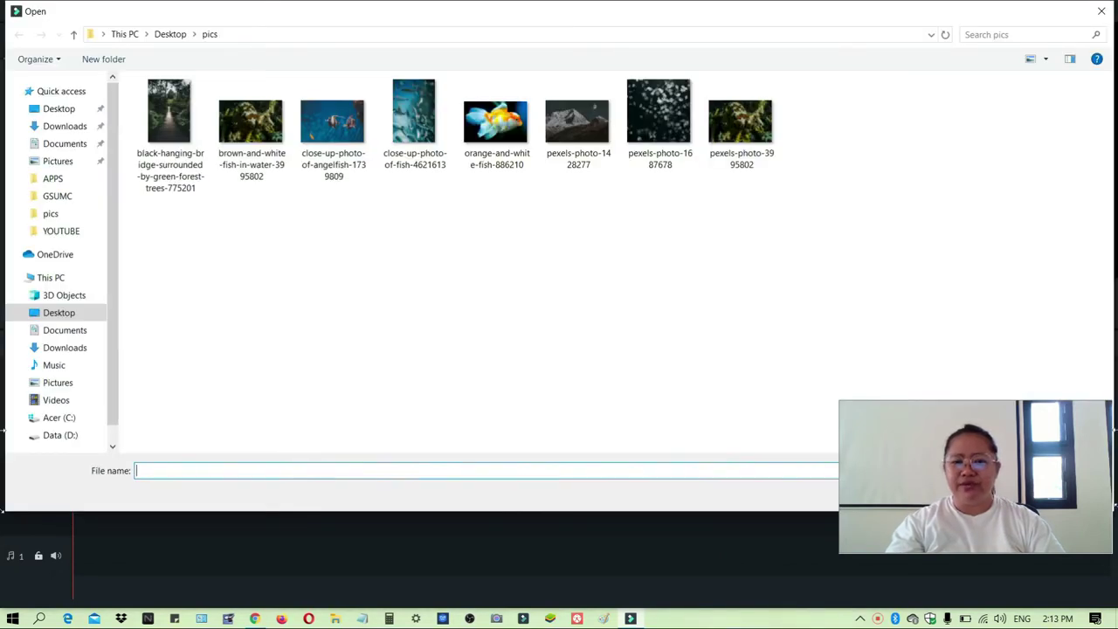
click(1101, 10)
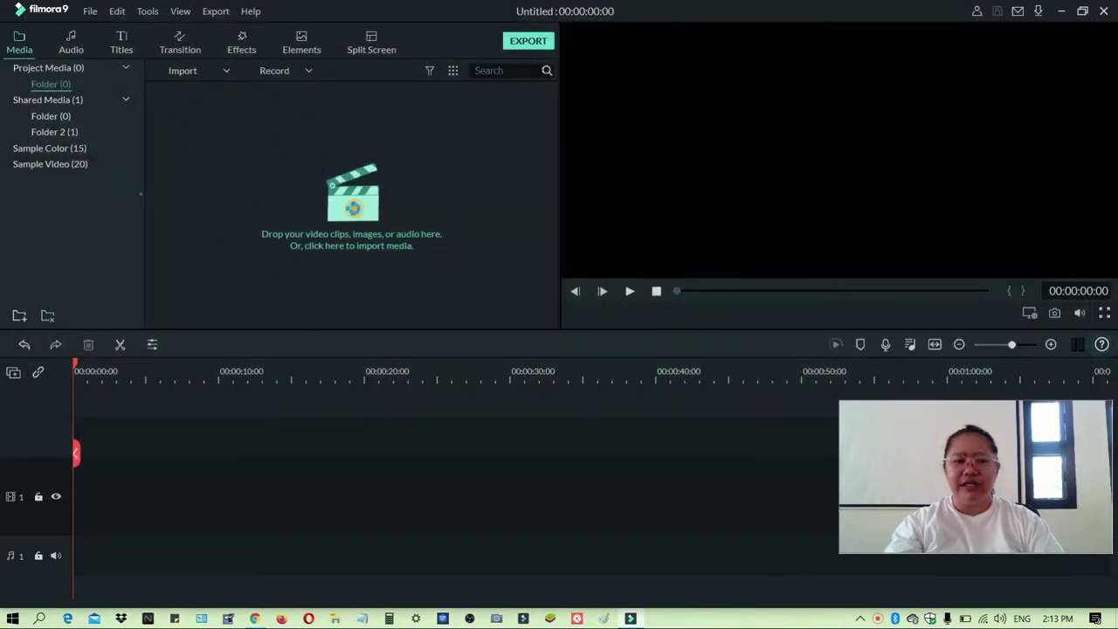
click(353, 209)
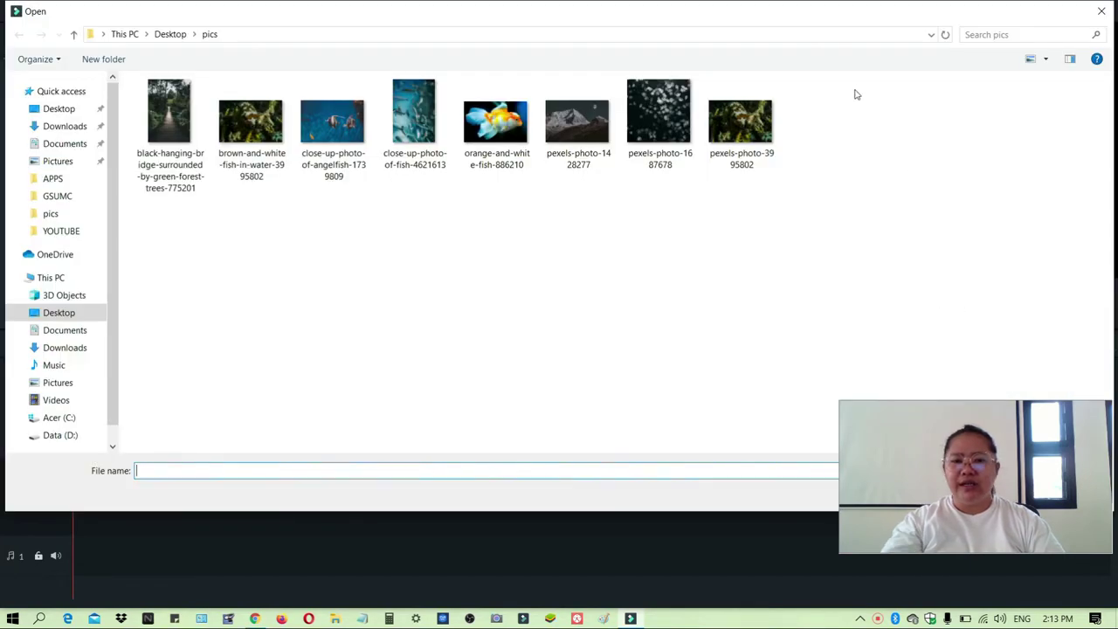
drag(803, 137, 402, 113)
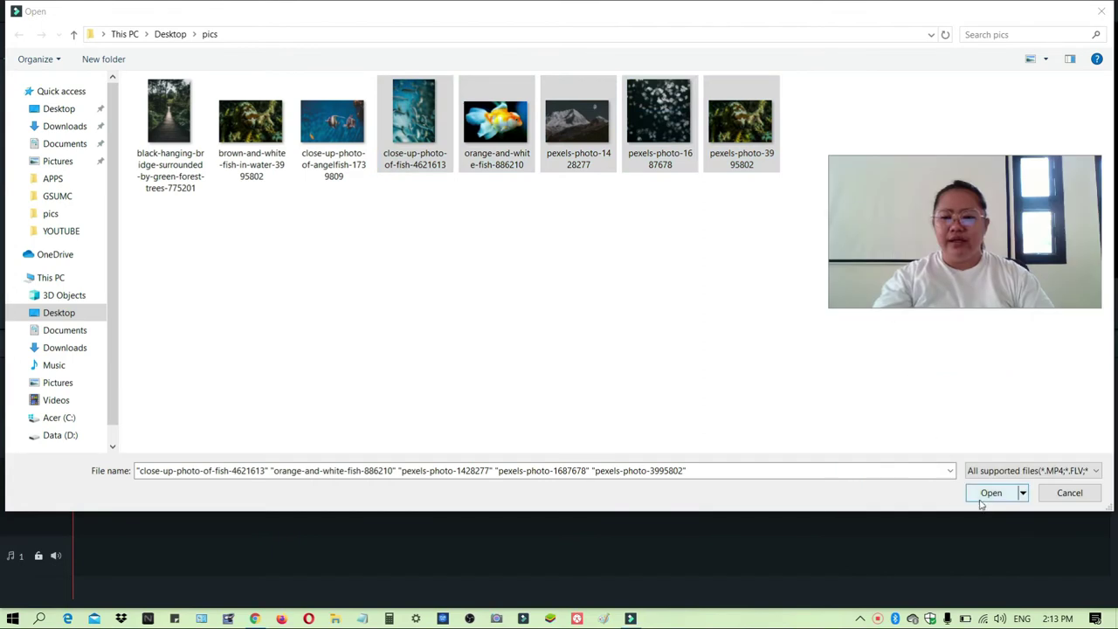
click(985, 494)
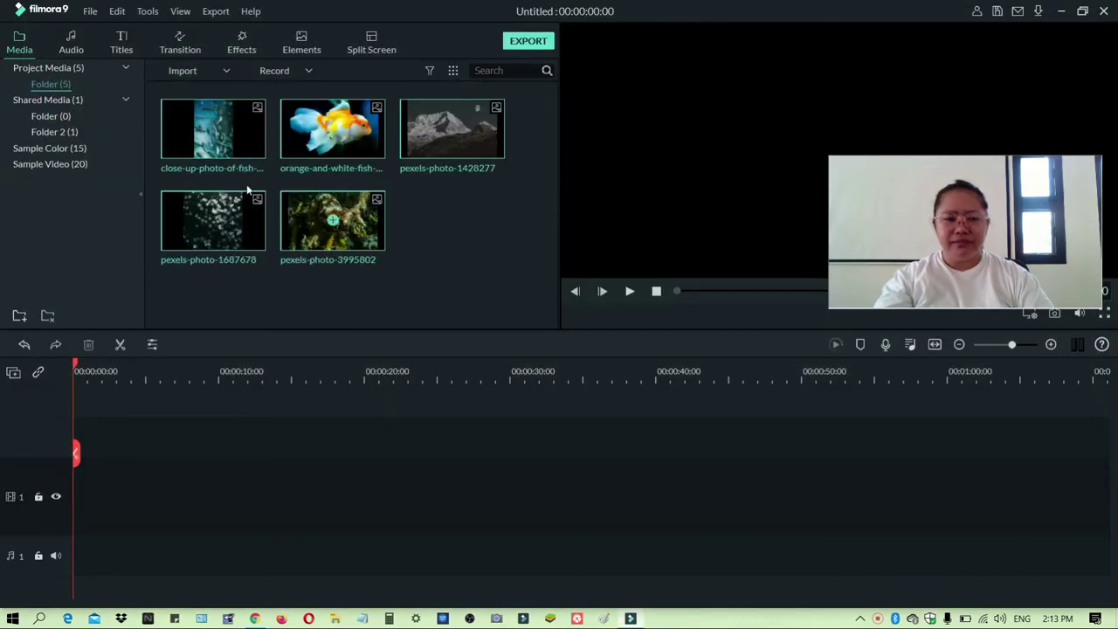
- Add the close-up fish, orange fish, mountain, jellyfish and pexels-photo-3995802 photos in order to the video track
click(213, 129)
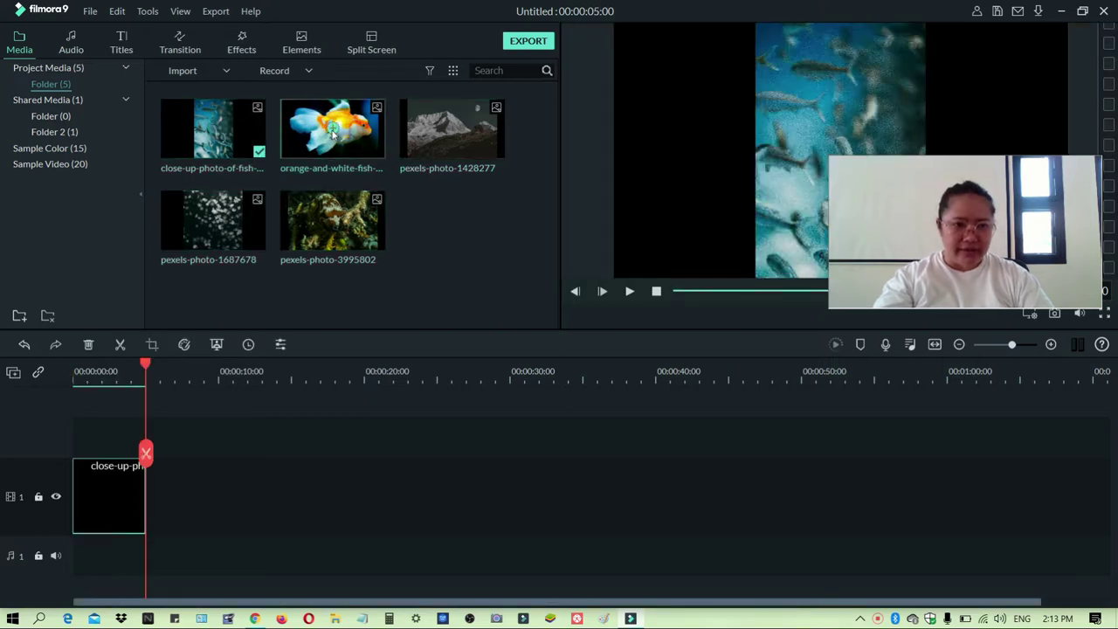
drag(333, 131, 296, 441)
drag(300, 486, 317, 496)
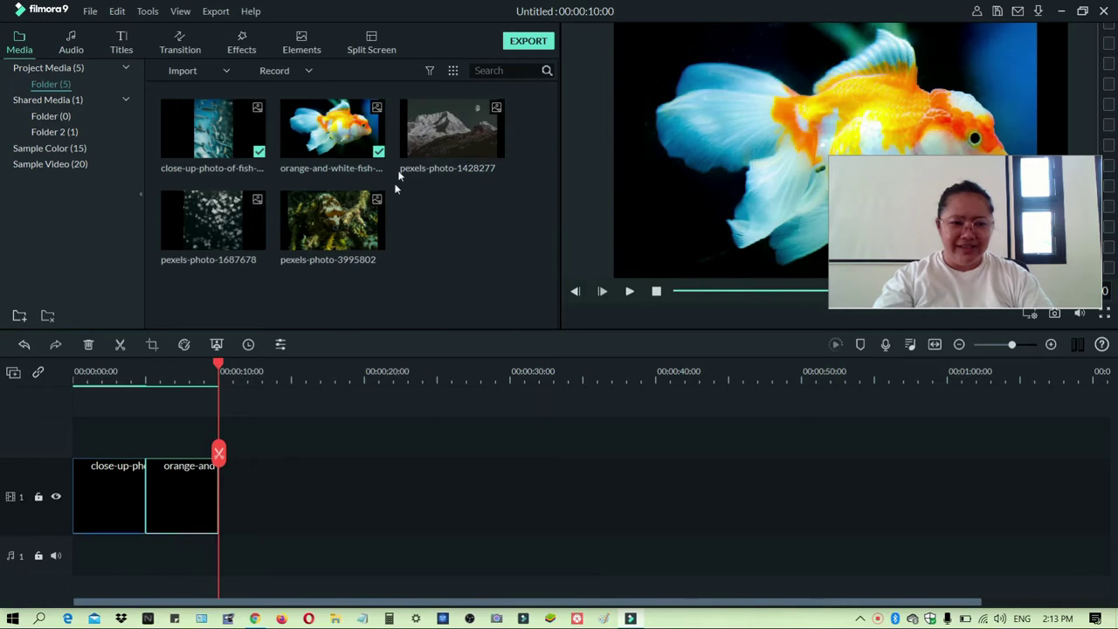
click(448, 132)
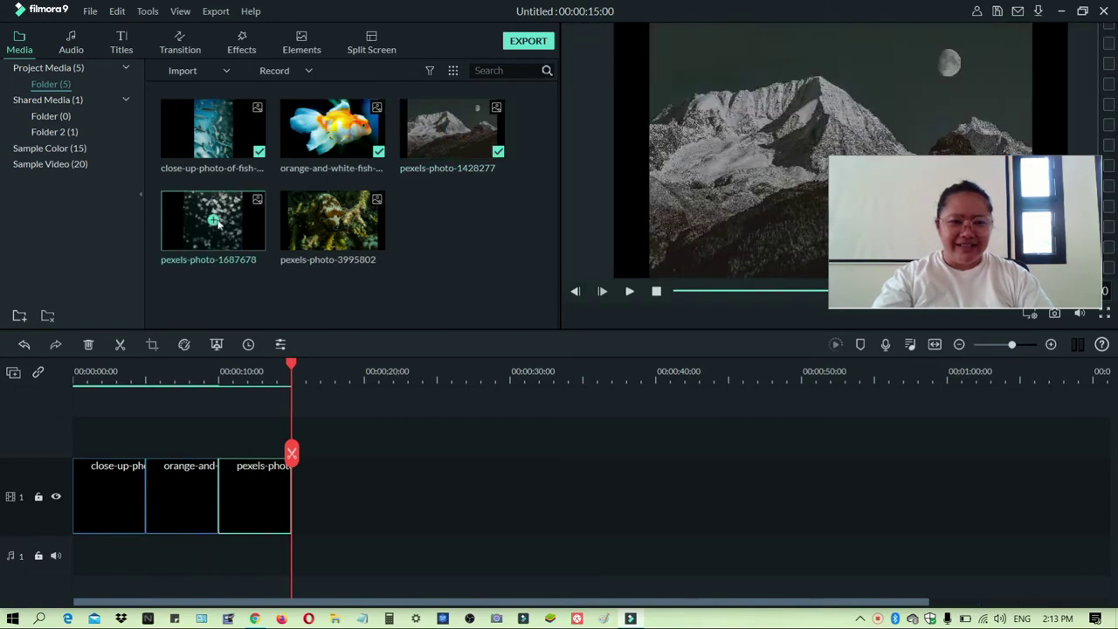
click(214, 221)
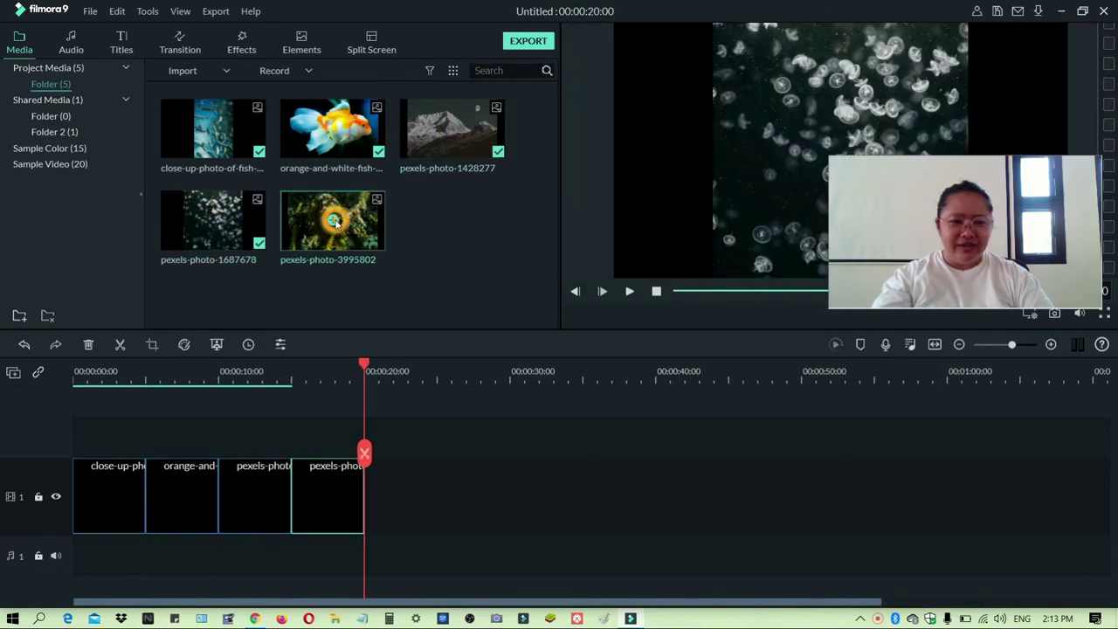
click(333, 221)
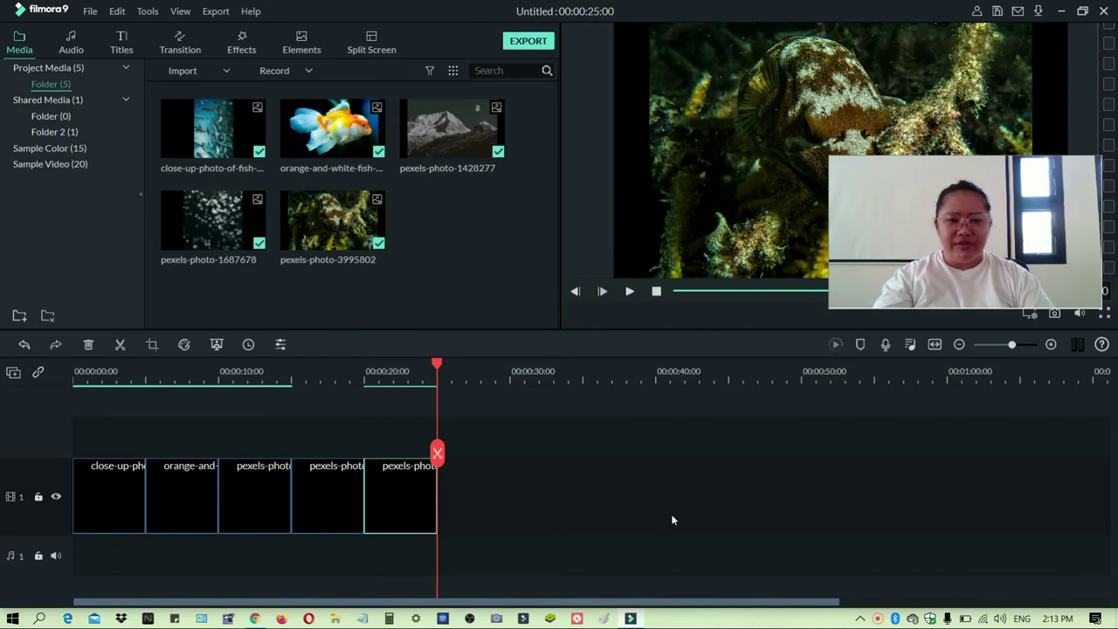
drag(444, 231, 248, 131)
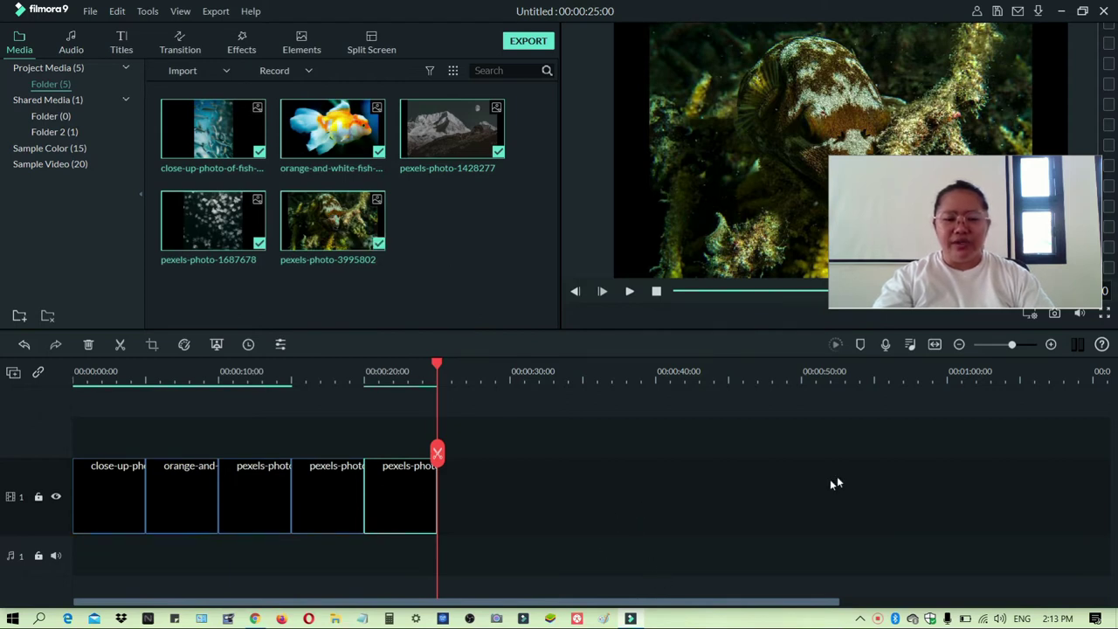
- Marquee-select the five timeline clips, scrub the preview from start to end, then reselect all clips
drag(832, 478, 94, 496)
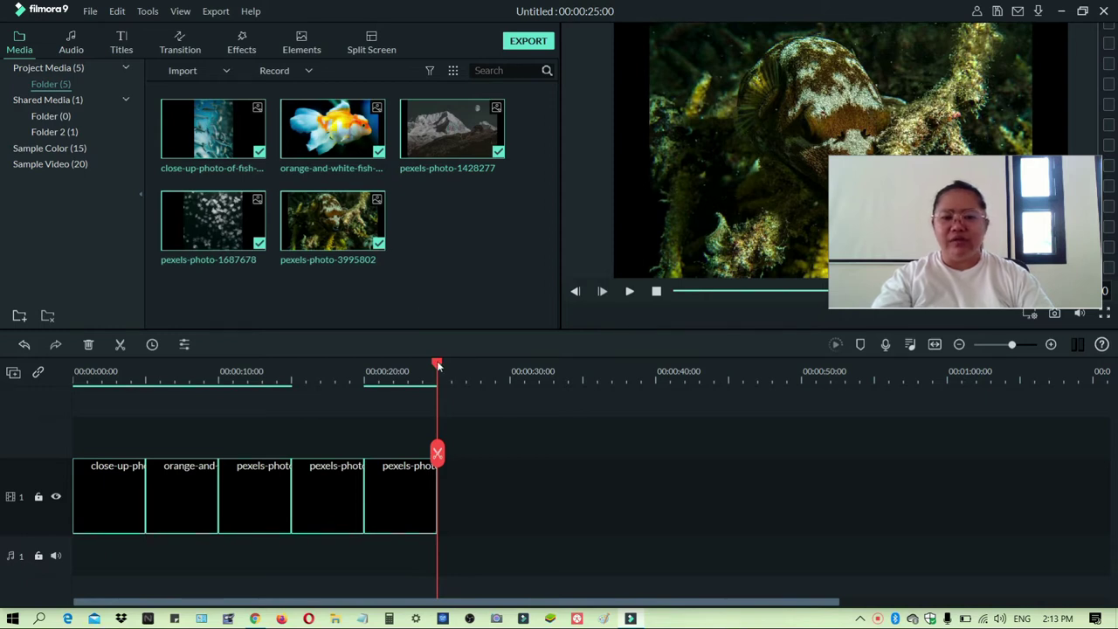
drag(439, 366, 9, 375)
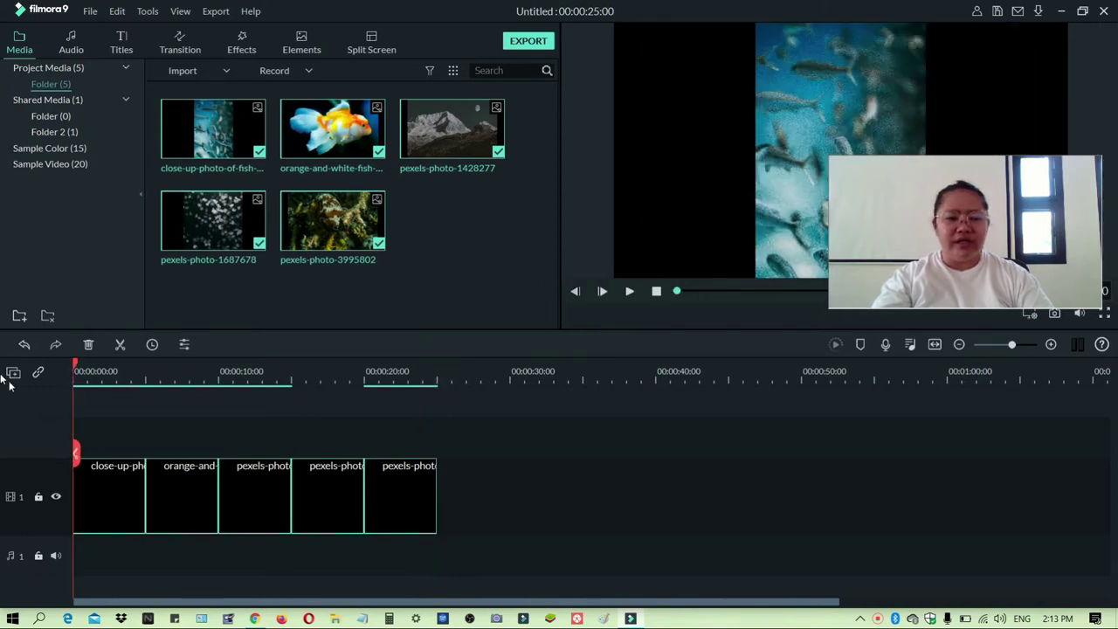
click(557, 478)
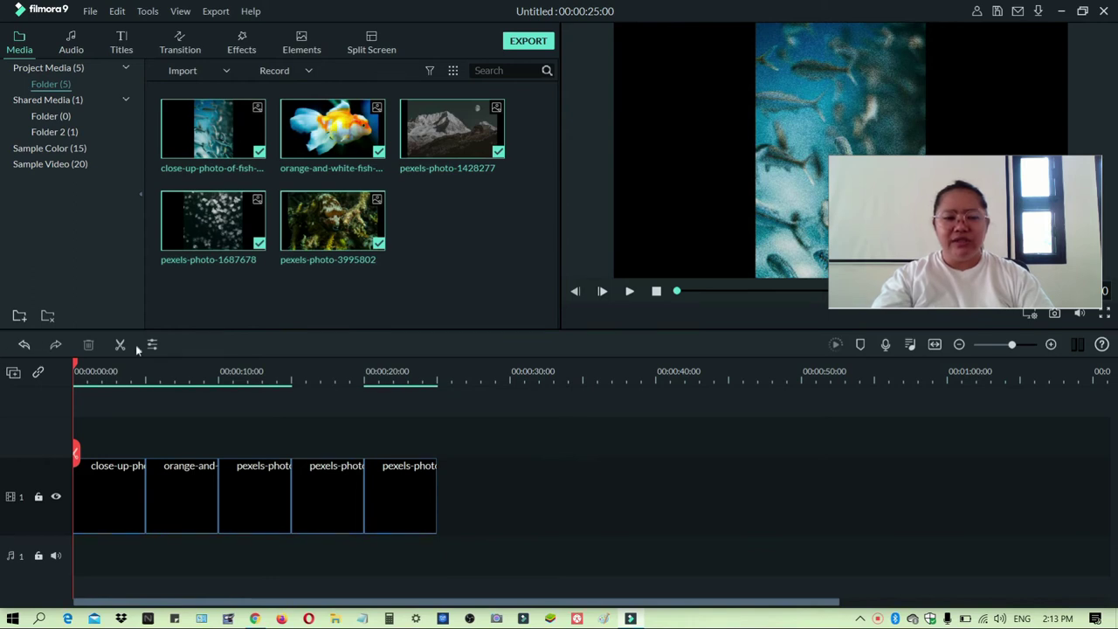
drag(75, 363, 449, 363)
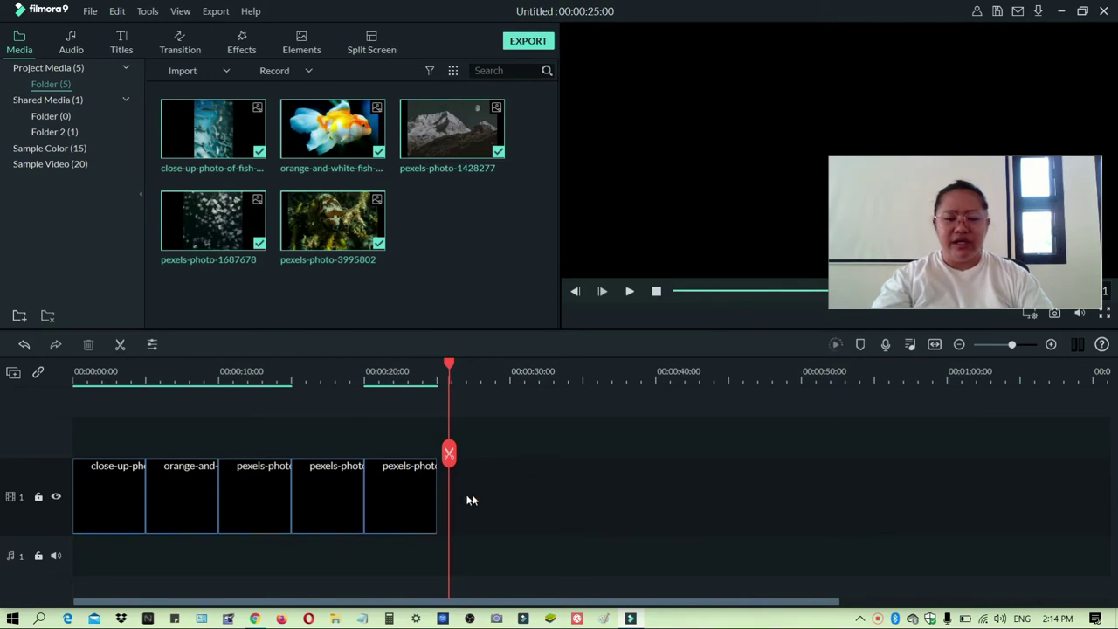
drag(472, 497, 101, 512)
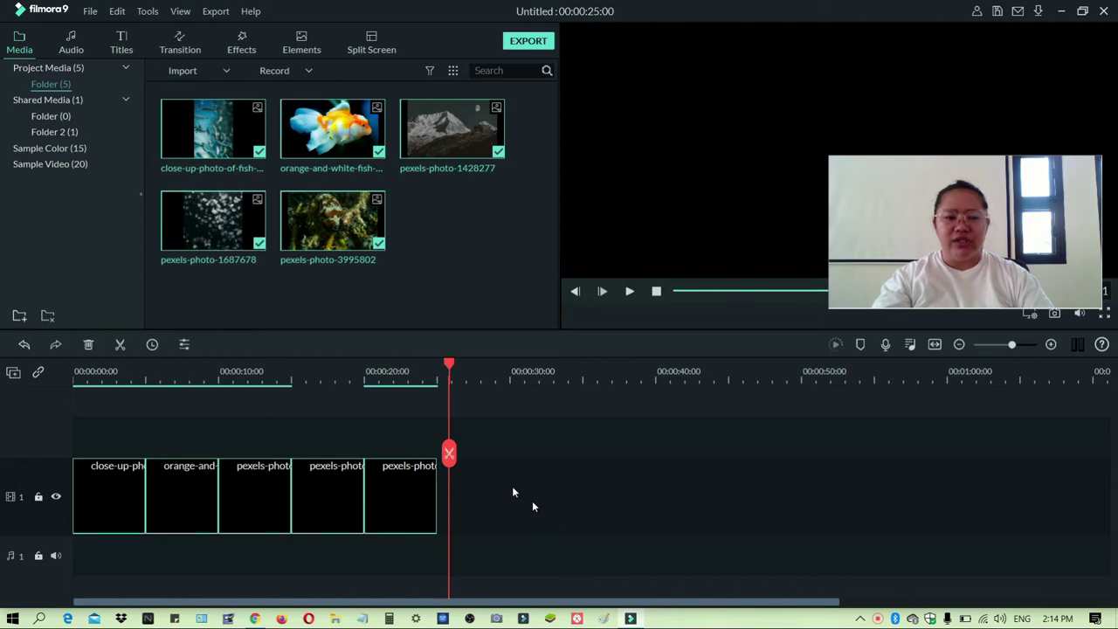
- Apply the Wormhole 6 transition to every clip boundary and rewind the playhead to the start
click(181, 49)
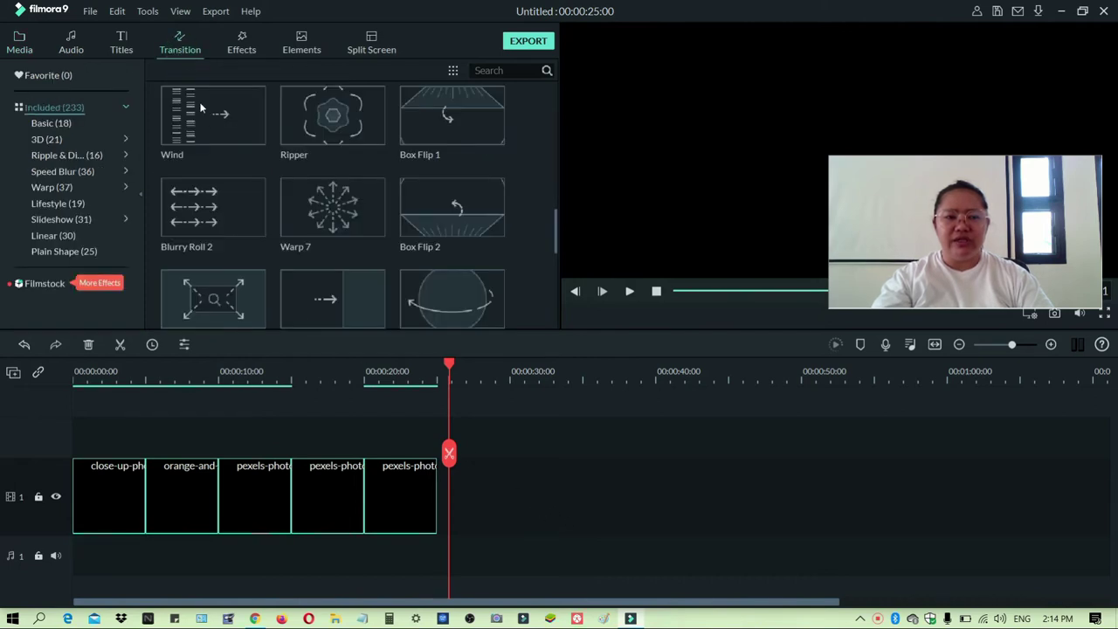
scroll(441, 219, down, 5)
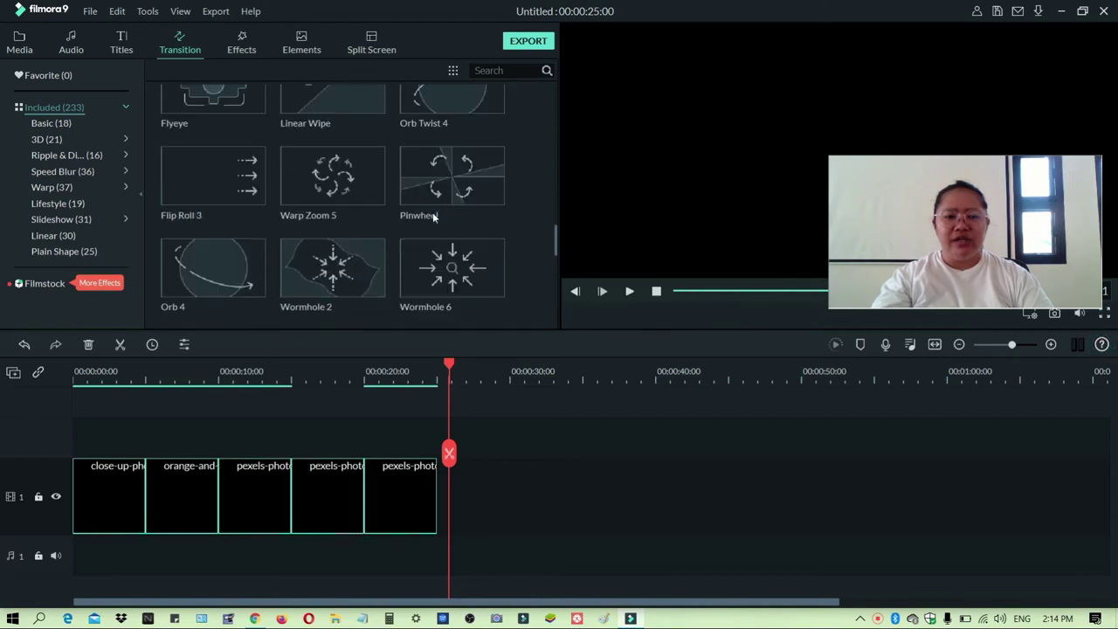
click(453, 268)
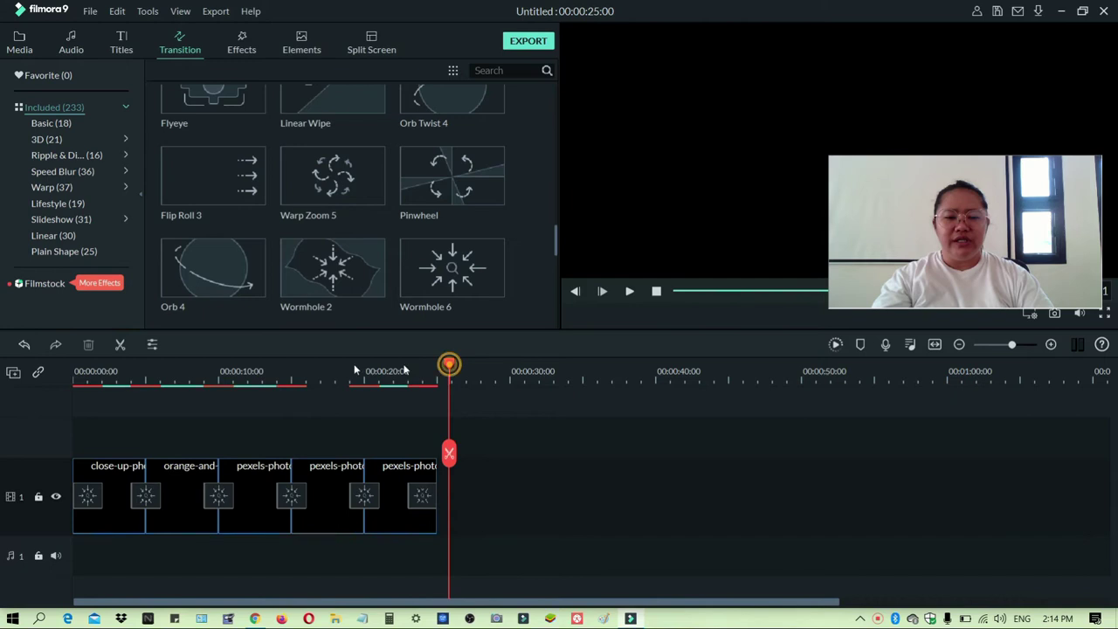
click(77, 374)
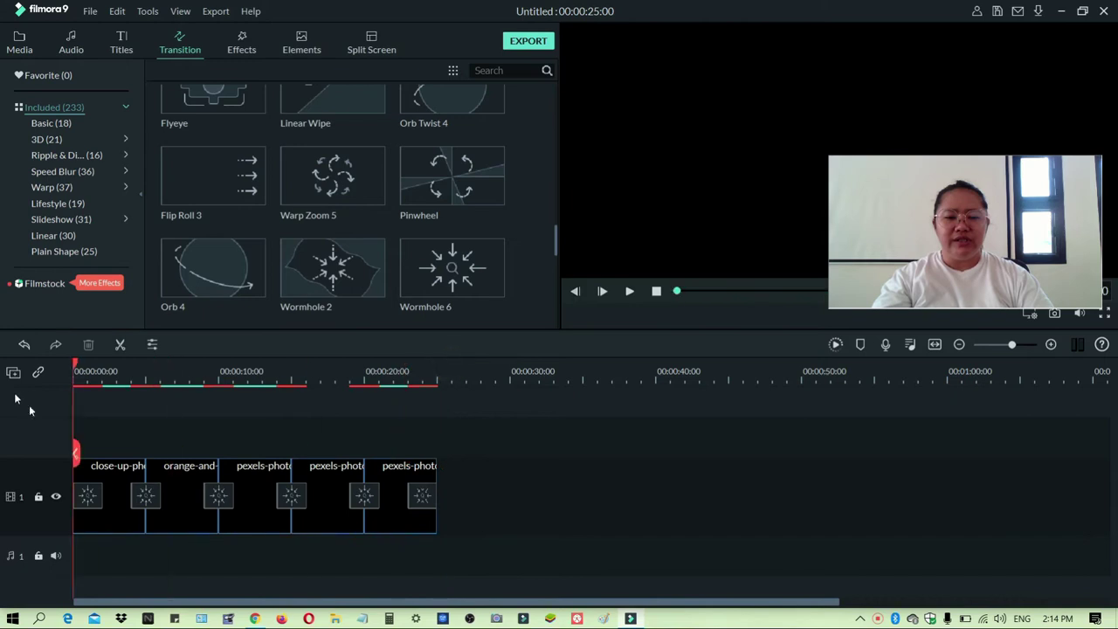
- Play the transitioned sequence, pause and resume once, and stop on the mountain photo at 00:00:12:14
click(628, 292)
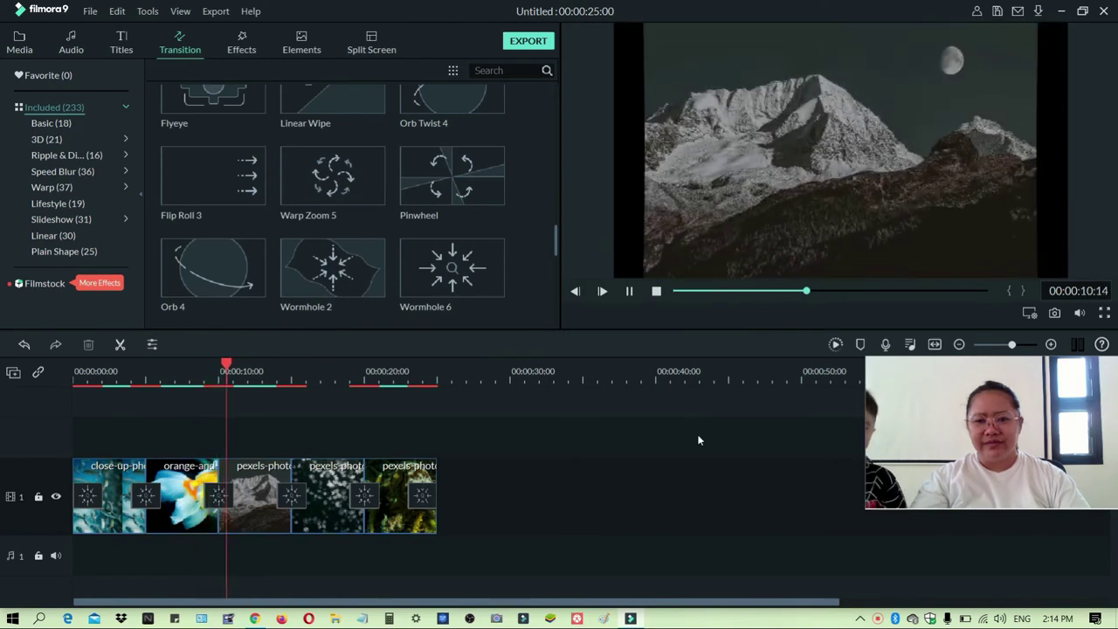
click(625, 291)
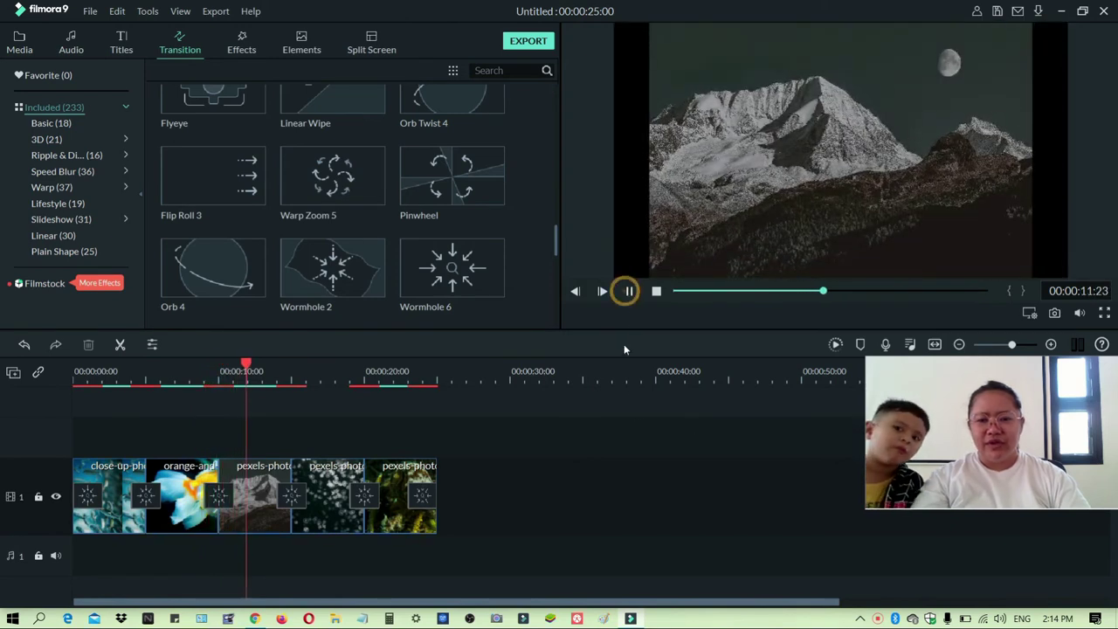
click(629, 292)
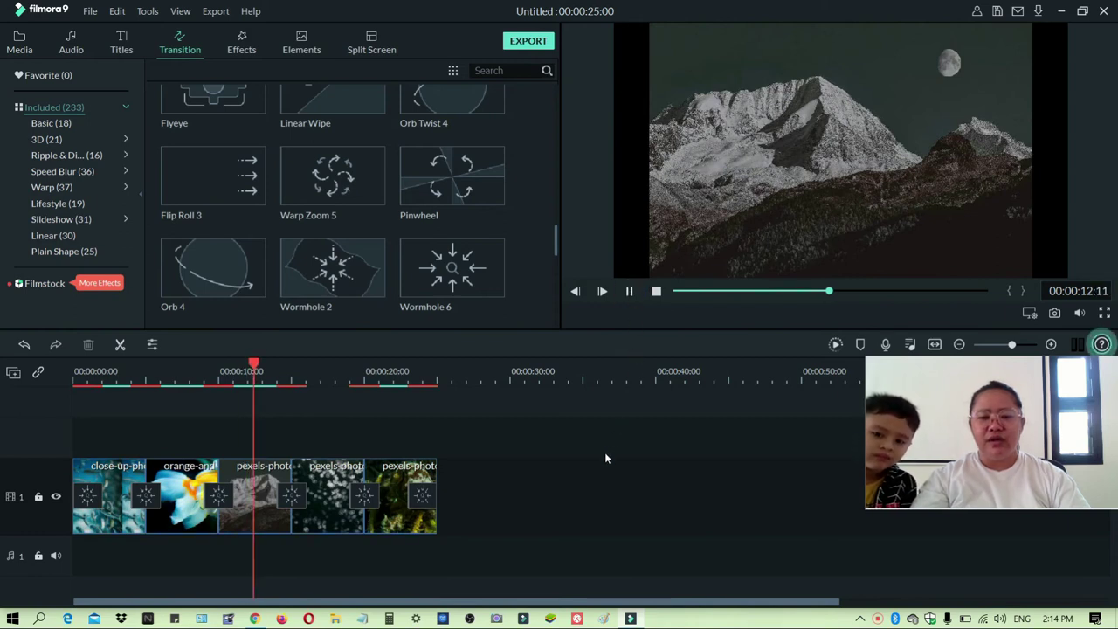
click(629, 291)
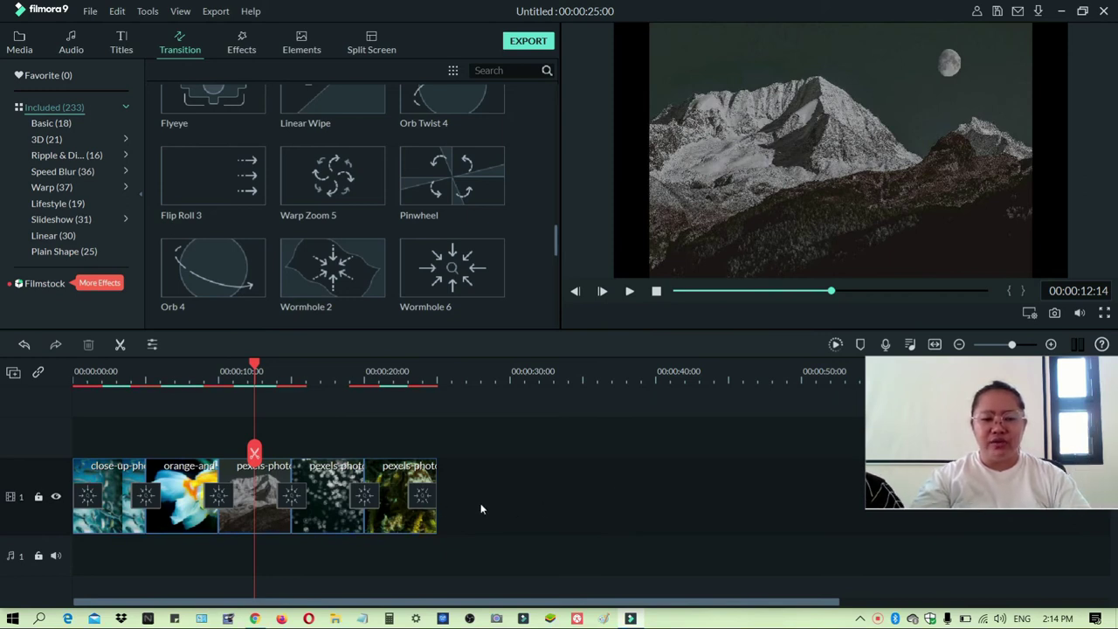
- Select all the clips on the timeline with Ctrl+A
key(ctrl+a)
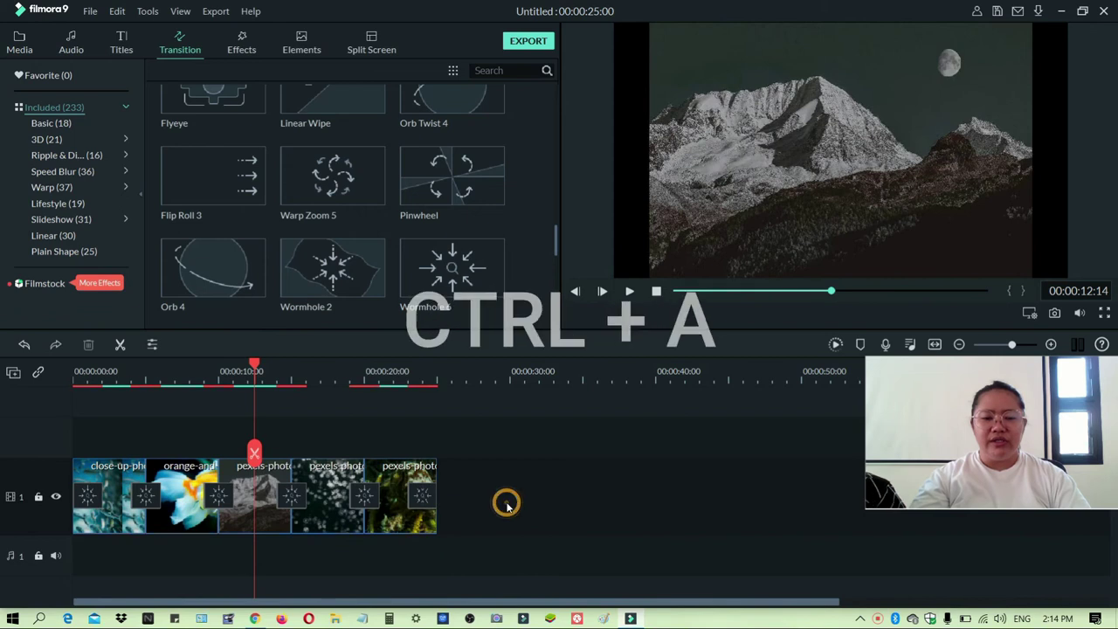
click(103, 521)
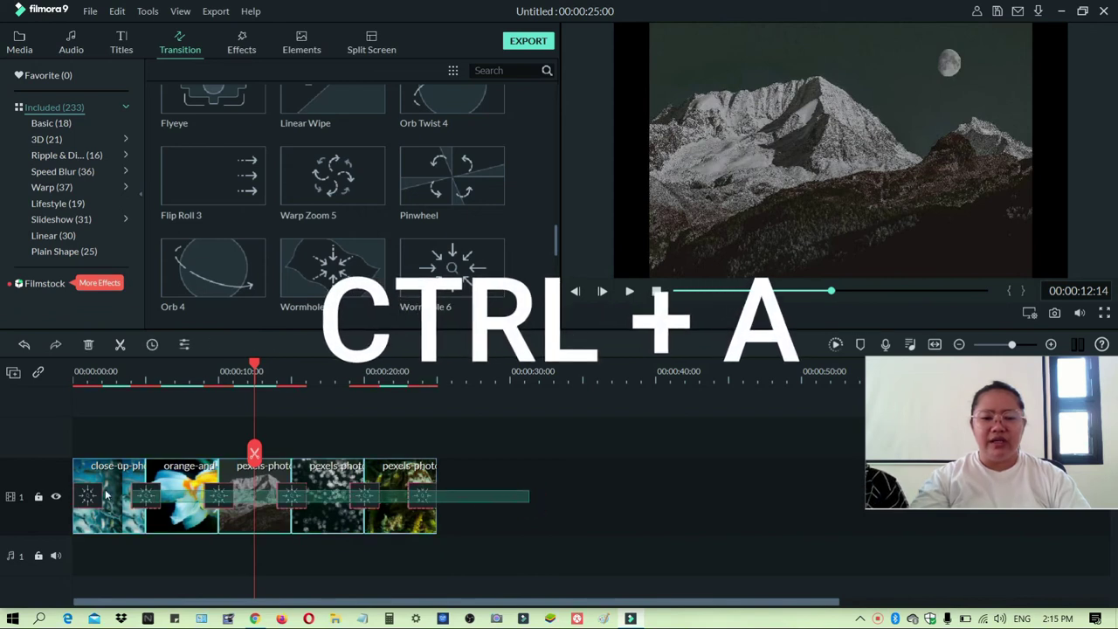
key(ctrl+a)
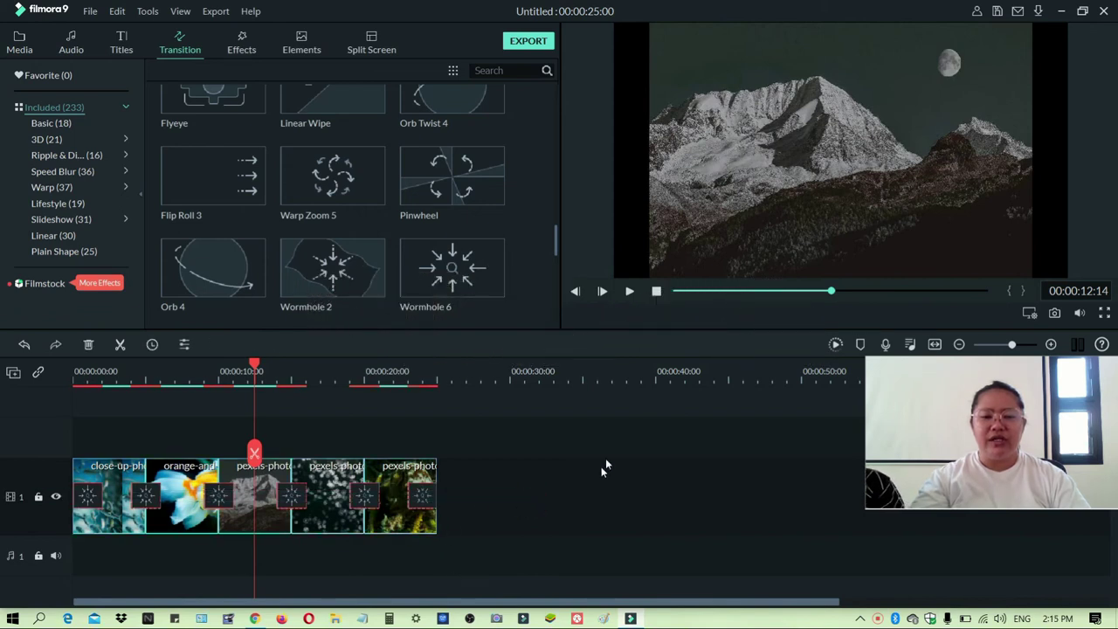
scroll(350, 184, up, 10)
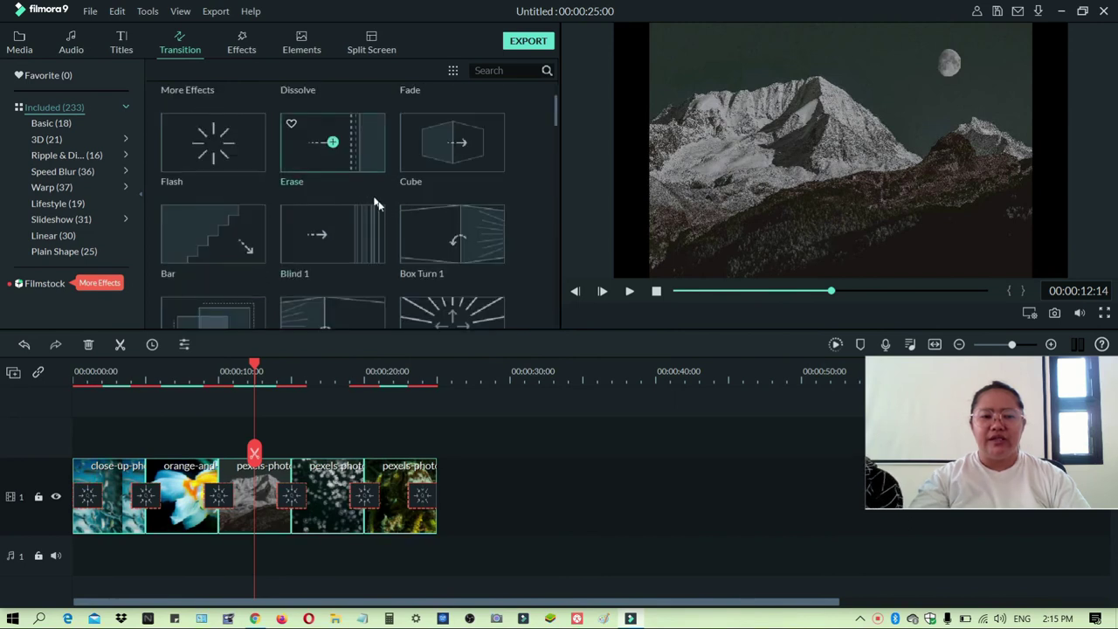
- Delete the Wormhole 6 transitions between clips 4–5, on the last clip, and between clips 3–4
click(367, 494)
right_click(367, 494)
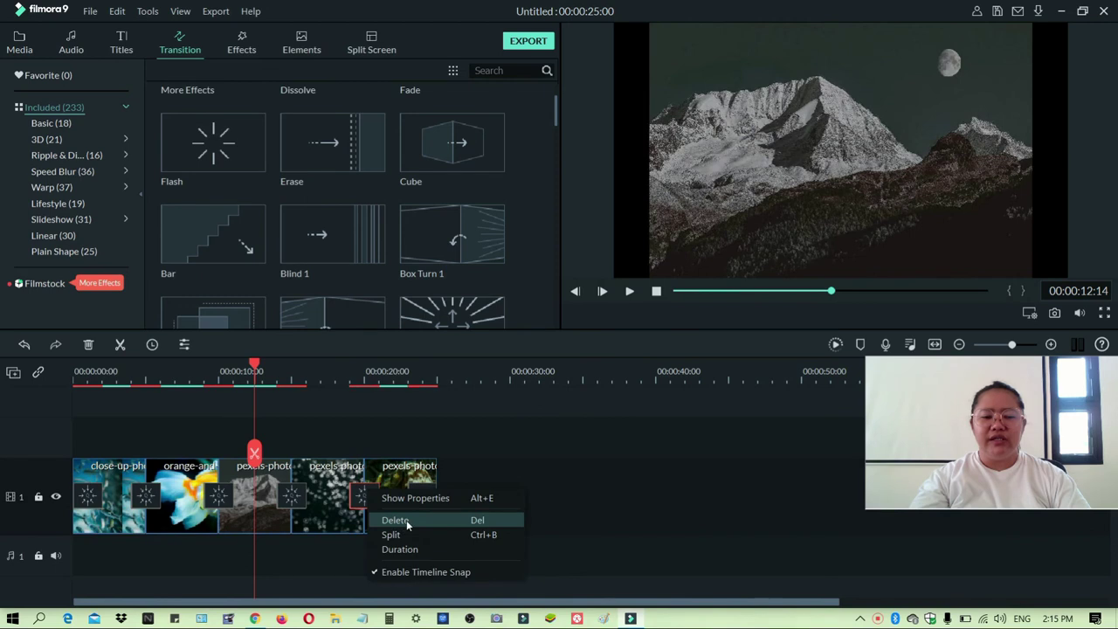
click(406, 520)
right_click(423, 496)
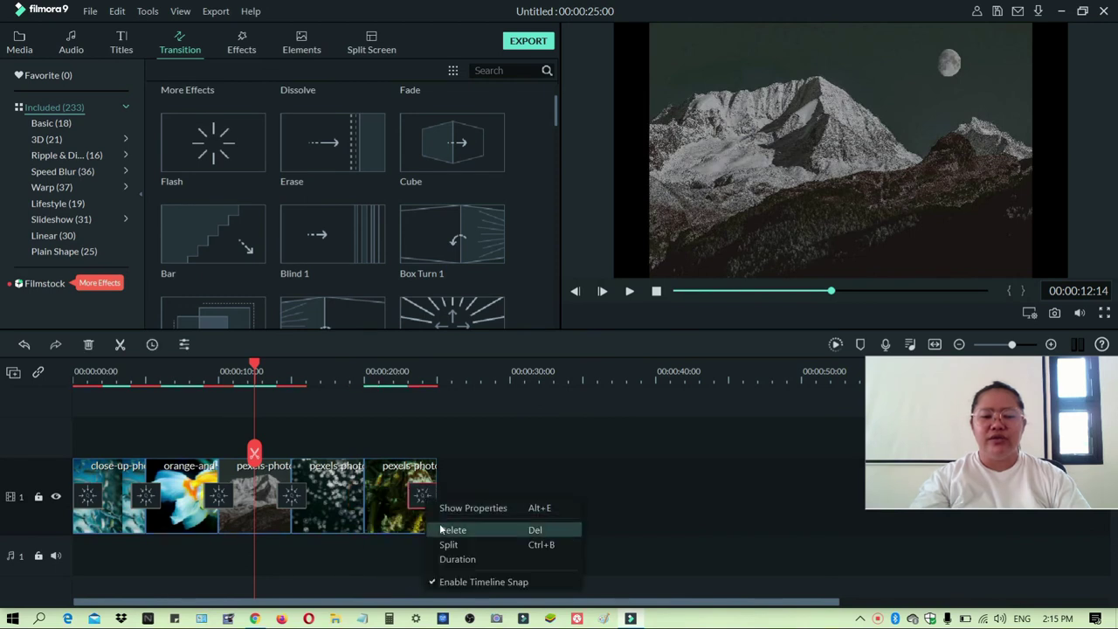
click(441, 521)
right_click(294, 496)
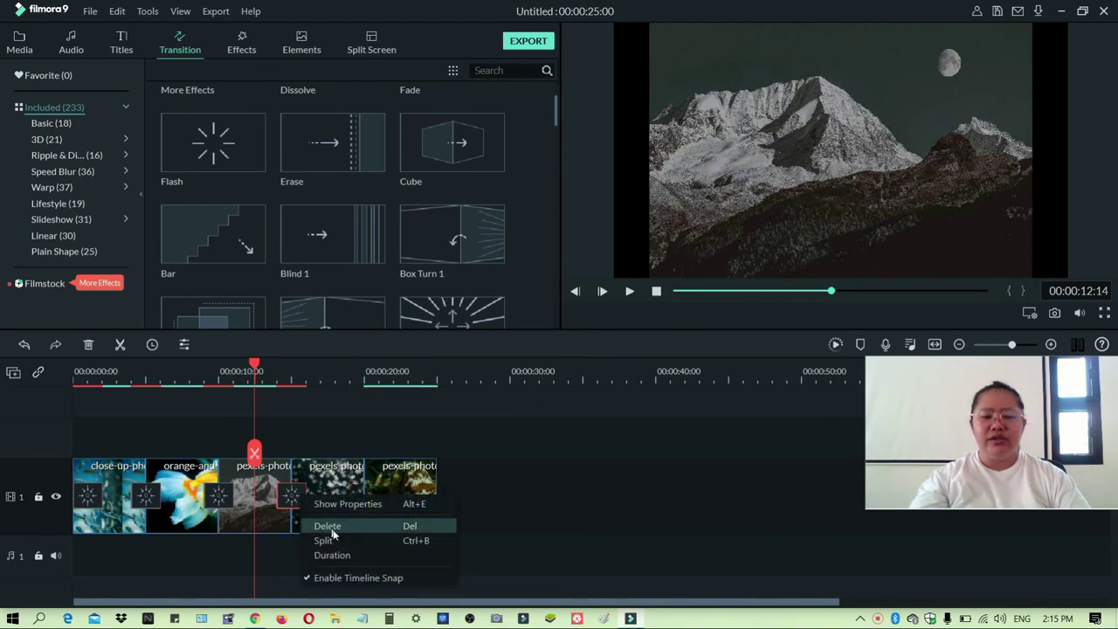
click(335, 527)
- Delete the remaining transitions between clips 2–3, 1–2 and at clip 1's start, then check the clips
right_click(219, 497)
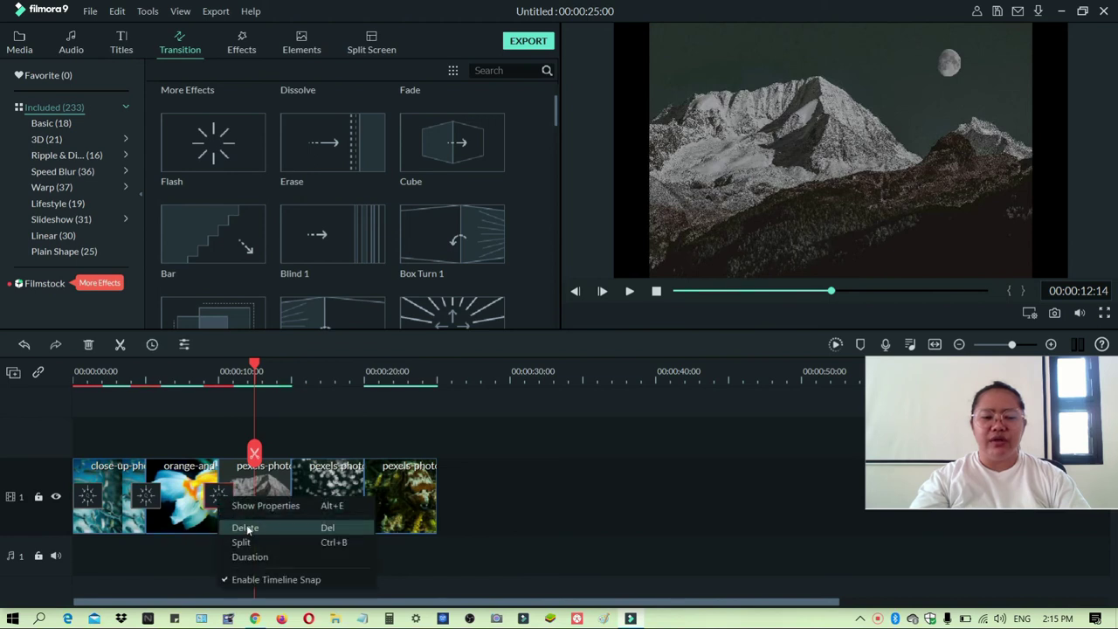
click(249, 529)
right_click(147, 499)
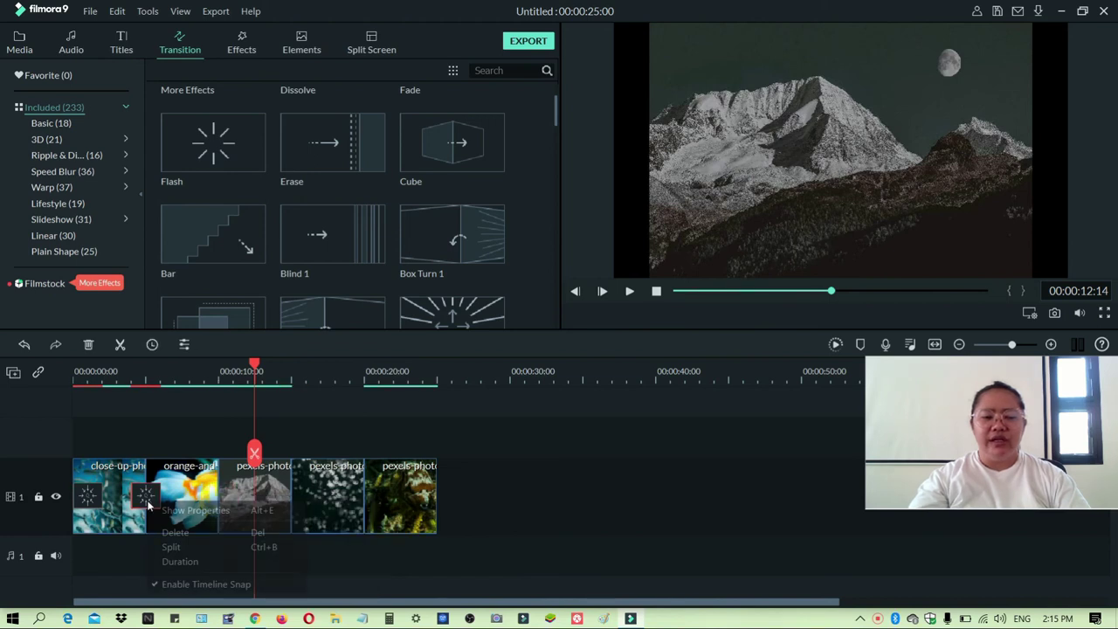
click(178, 531)
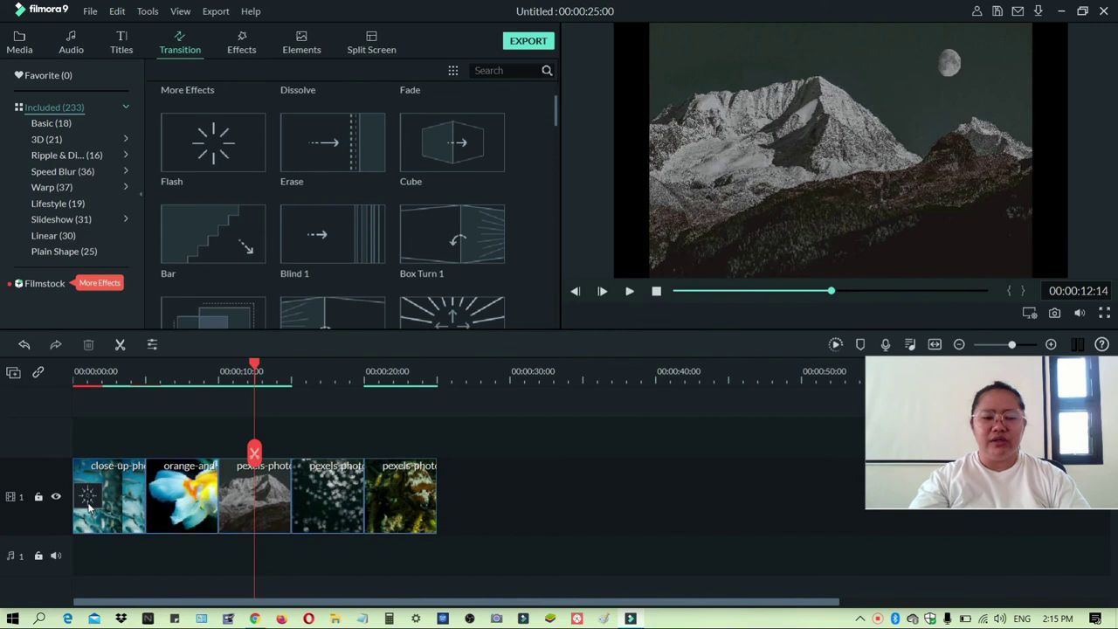
right_click(89, 505)
click(117, 528)
click(168, 518)
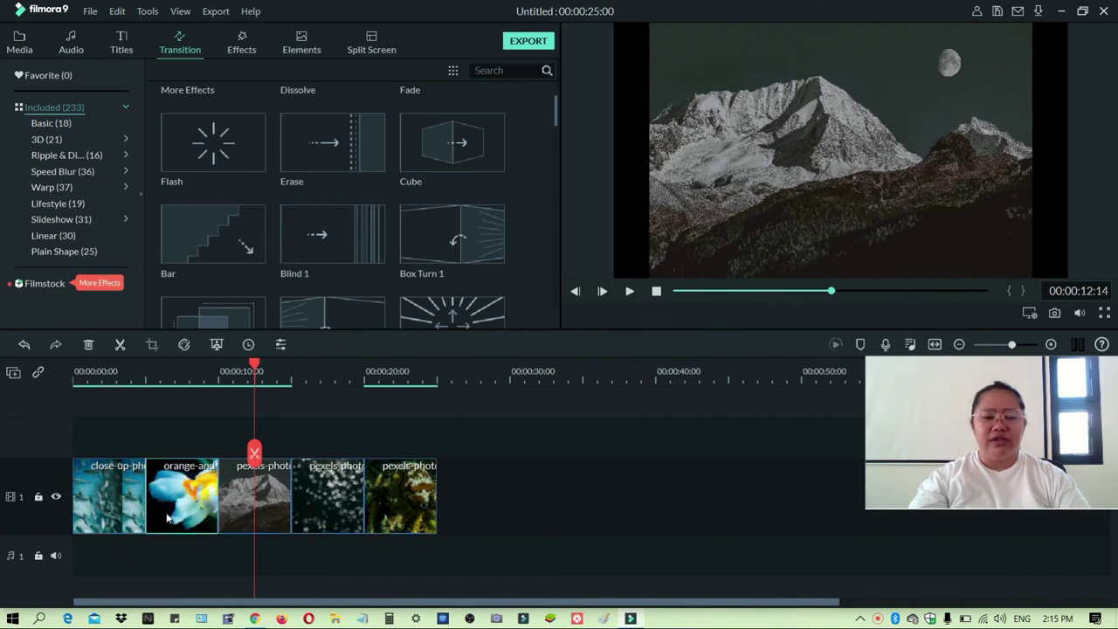
click(116, 517)
click(244, 505)
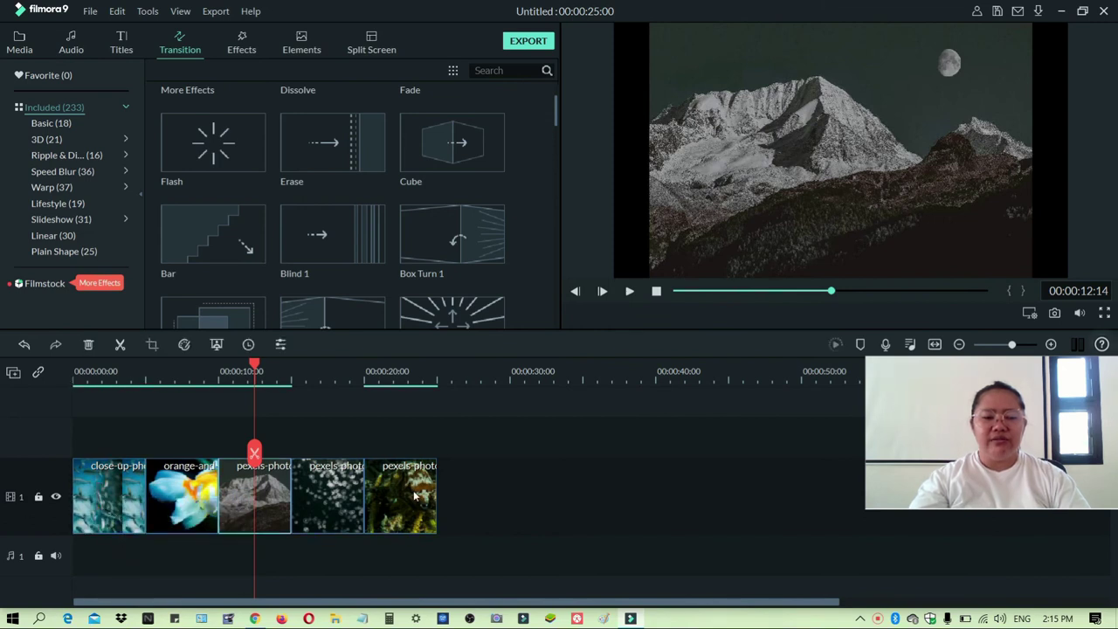